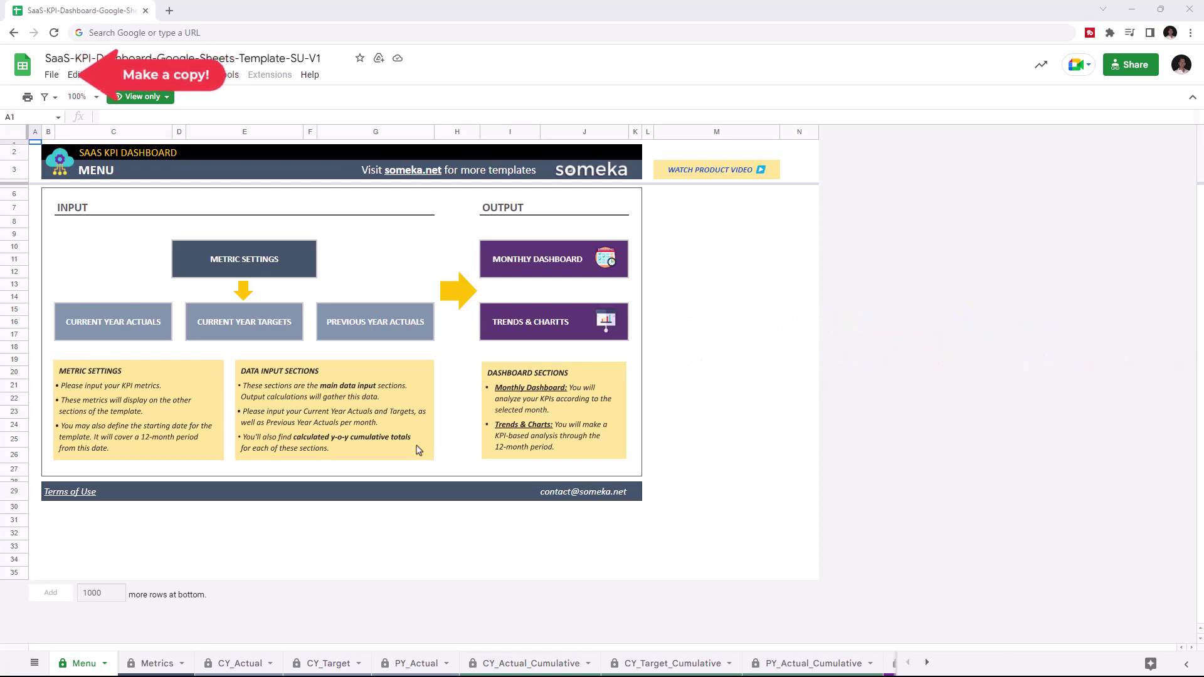
Step: Make a copy of the SaaS KPI Dashboard template in My Drive
click(51, 74)
click(69, 156)
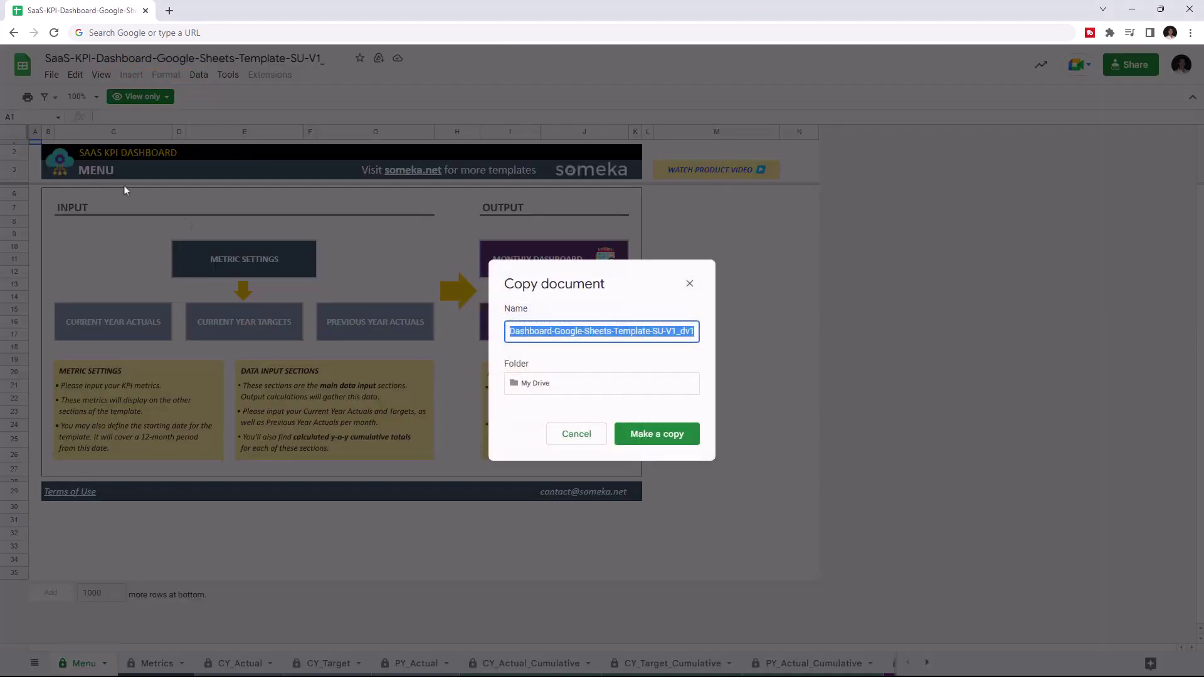
click(657, 434)
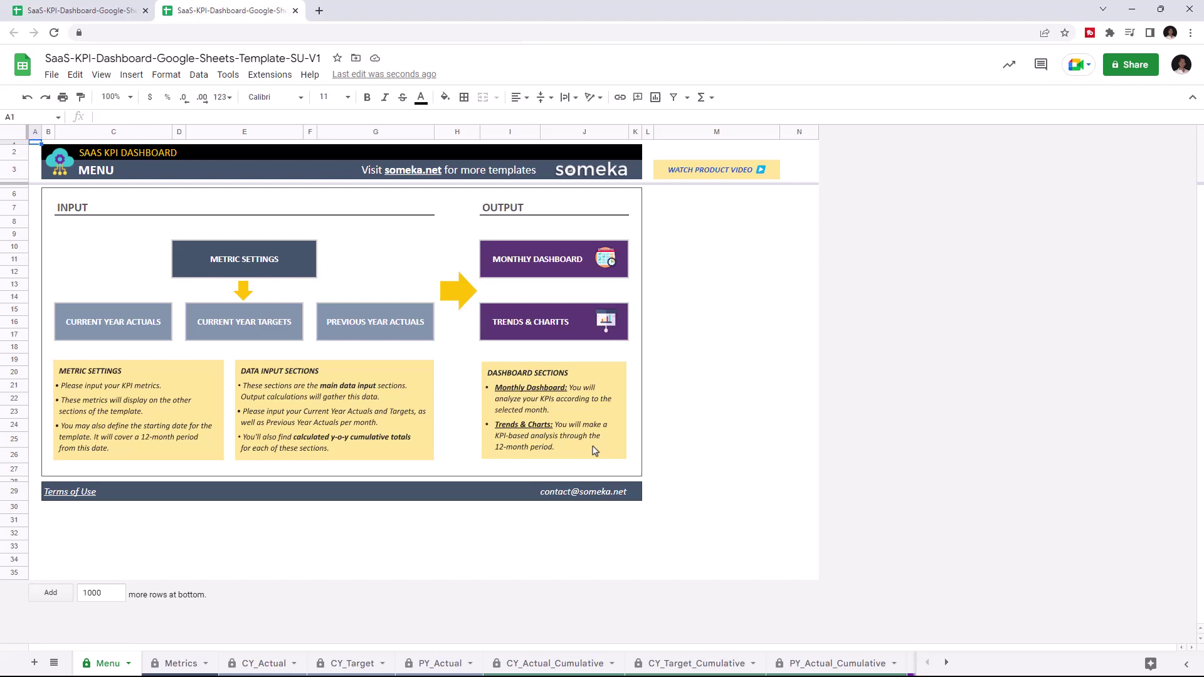
Step: Browse the Metrics, CY_Actual, CY_Target, PY_Actual, Monthly Dashboard and Trends & Charts sheets
click(156, 666)
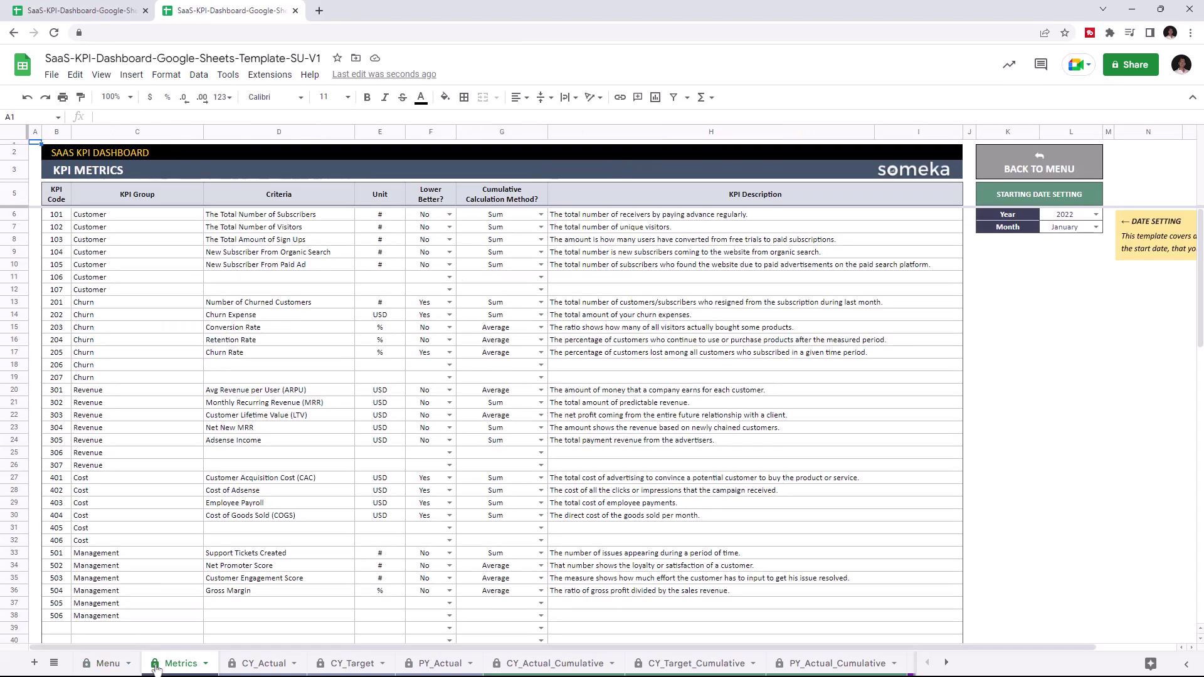
click(269, 667)
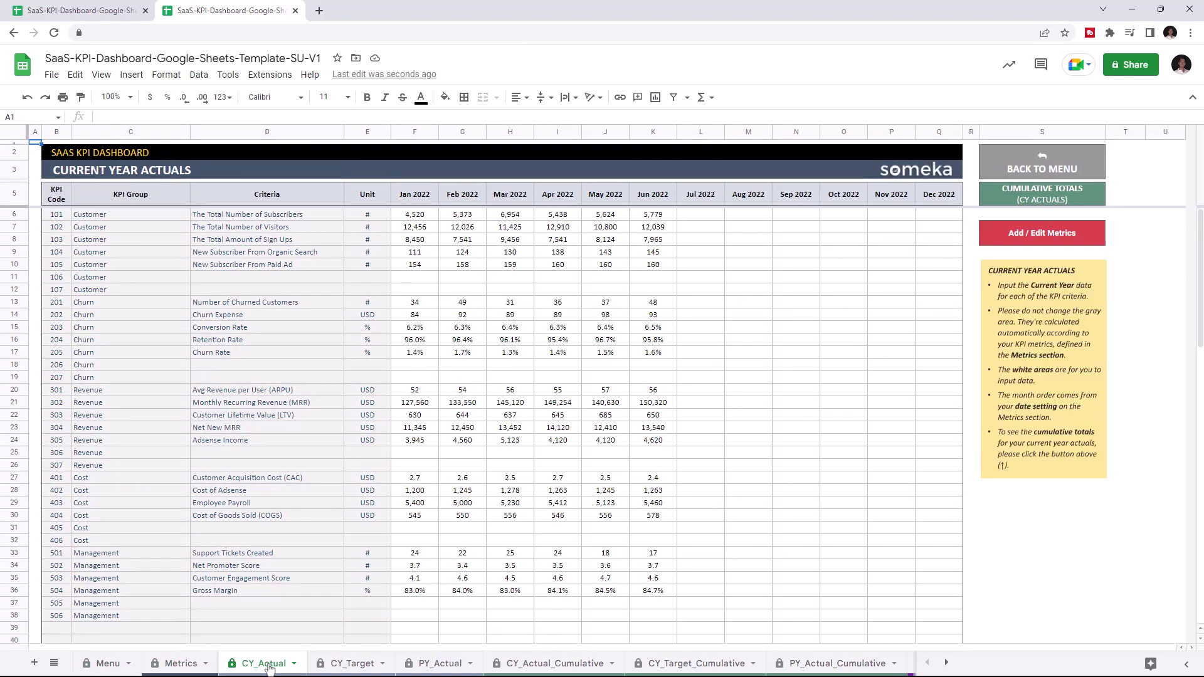
click(356, 664)
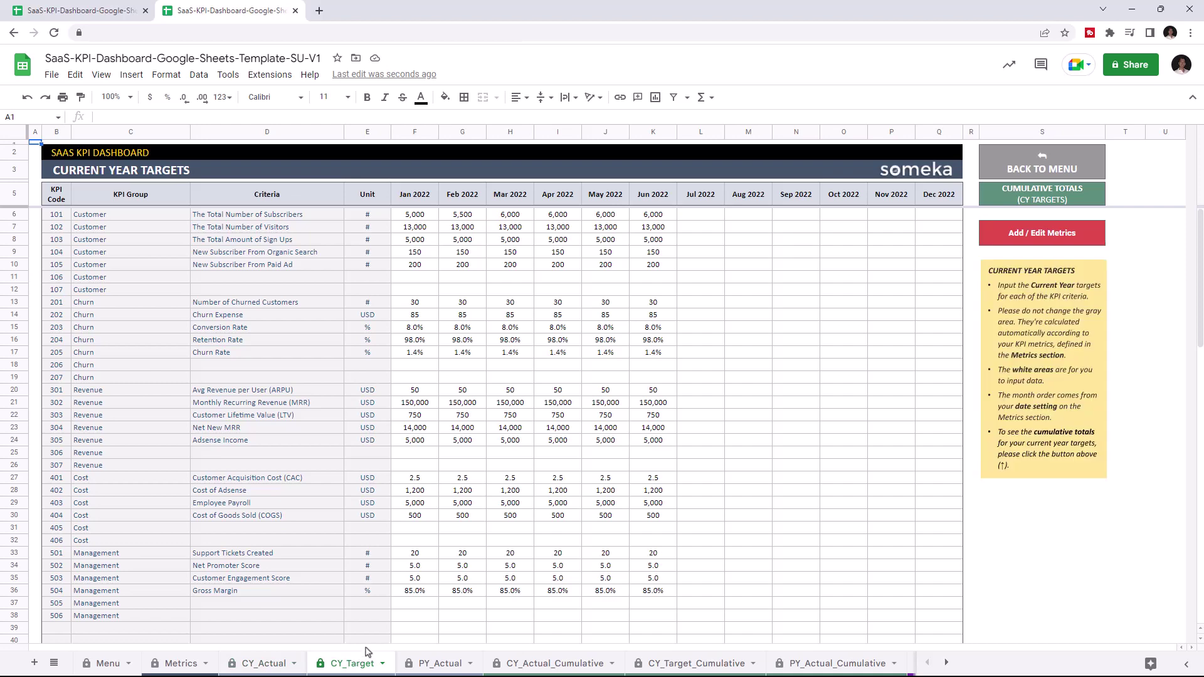
click(445, 663)
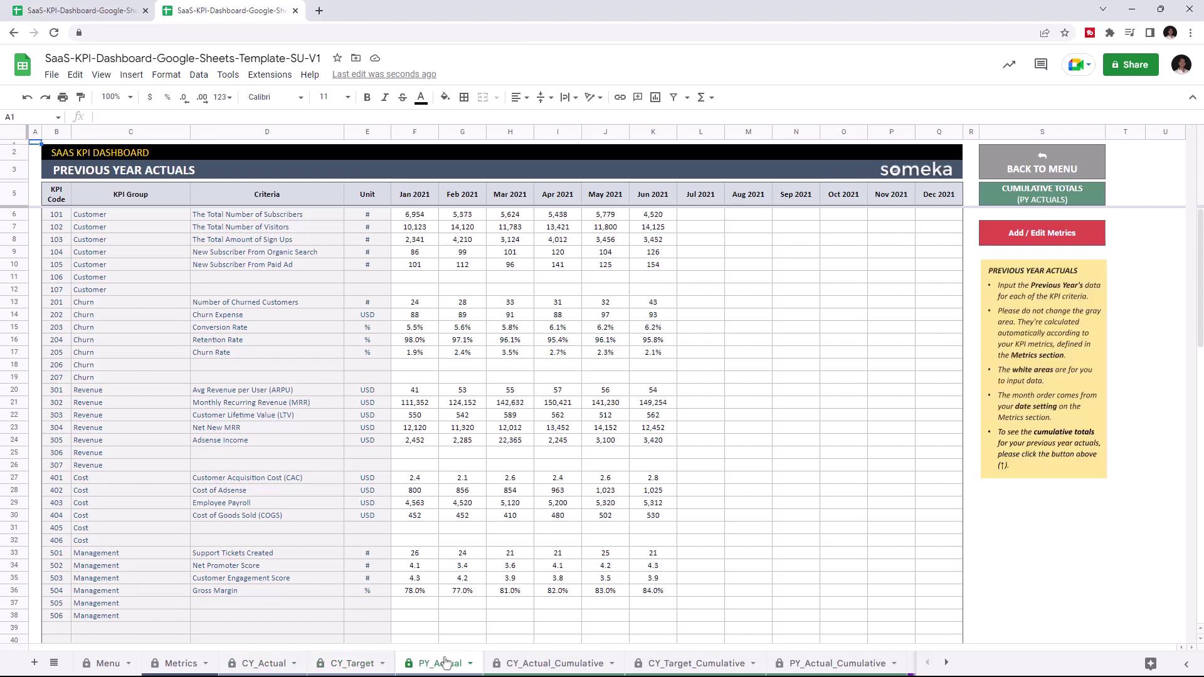
click(945, 664)
click(659, 664)
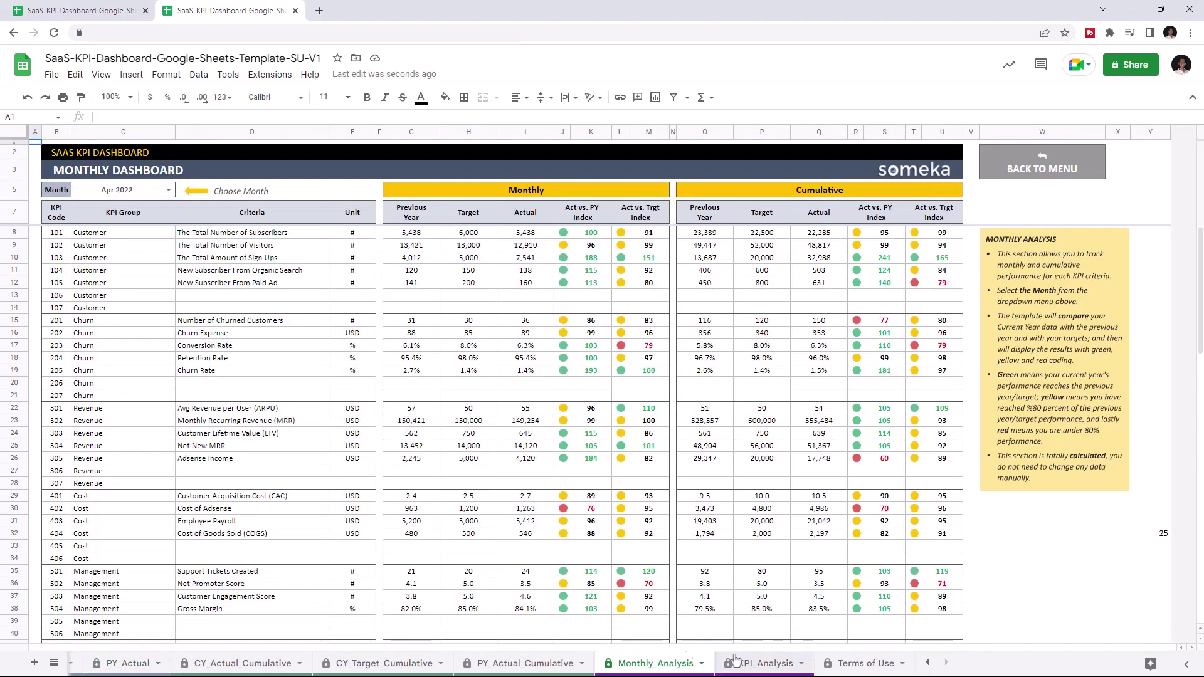
click(760, 664)
click(926, 663)
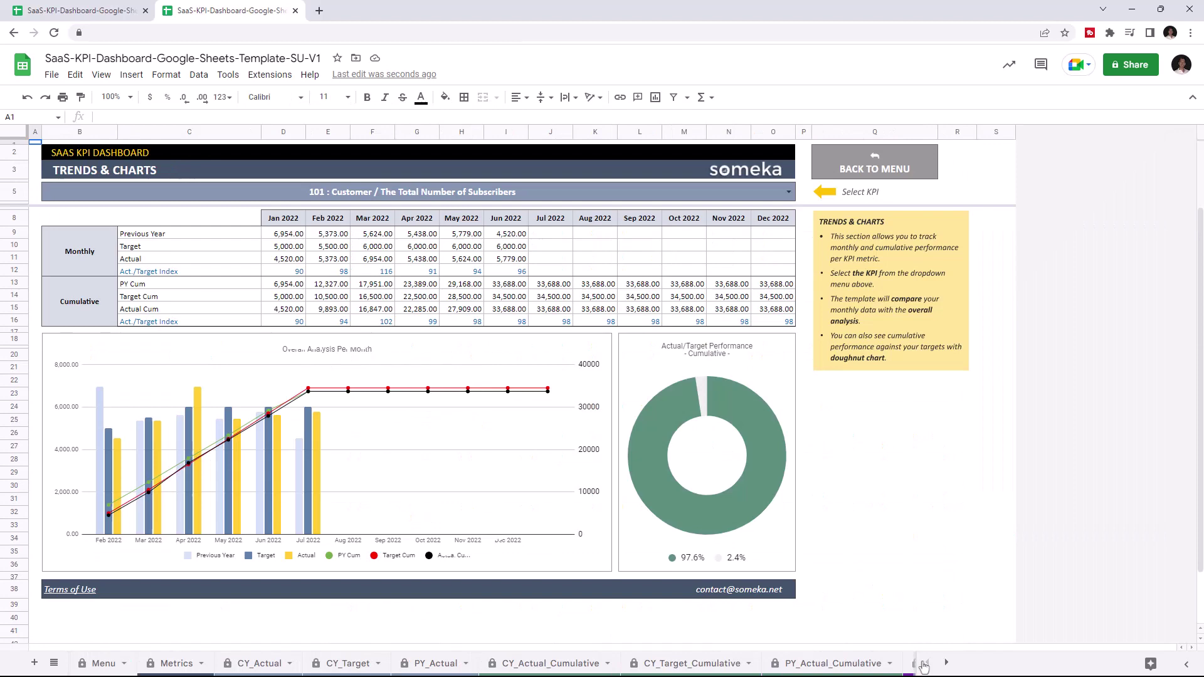
Step: Return to the Metrics sheet and check the starting Month choices in L7 without changing them
click(176, 663)
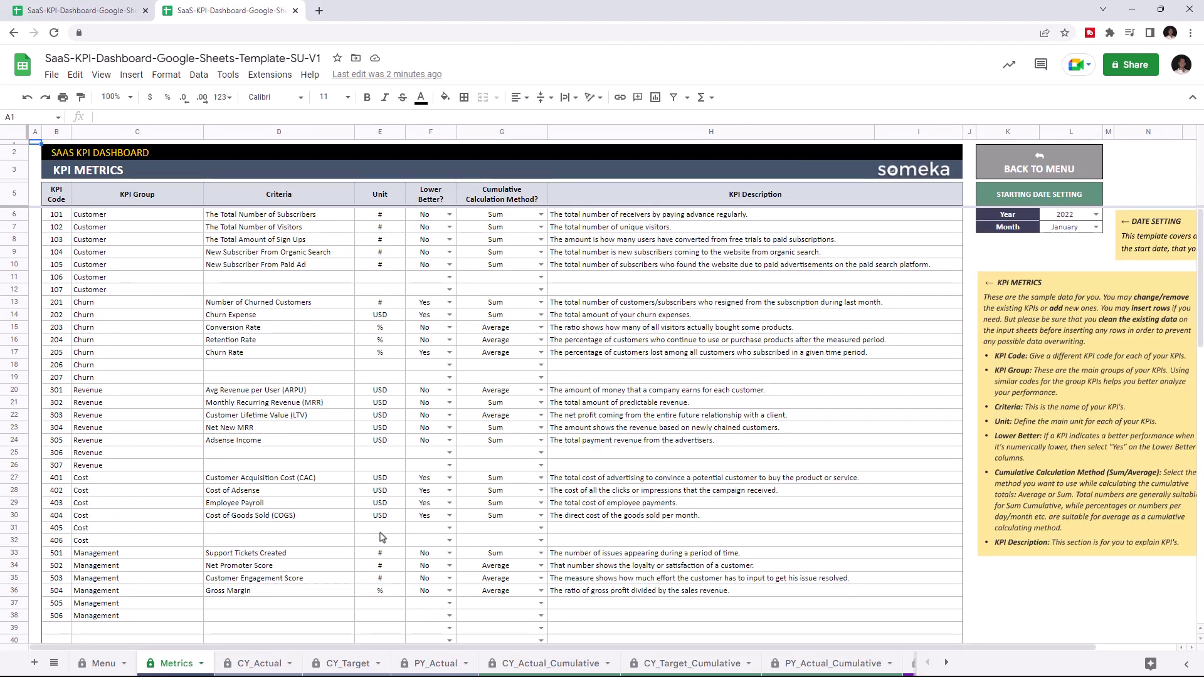
click(1102, 226)
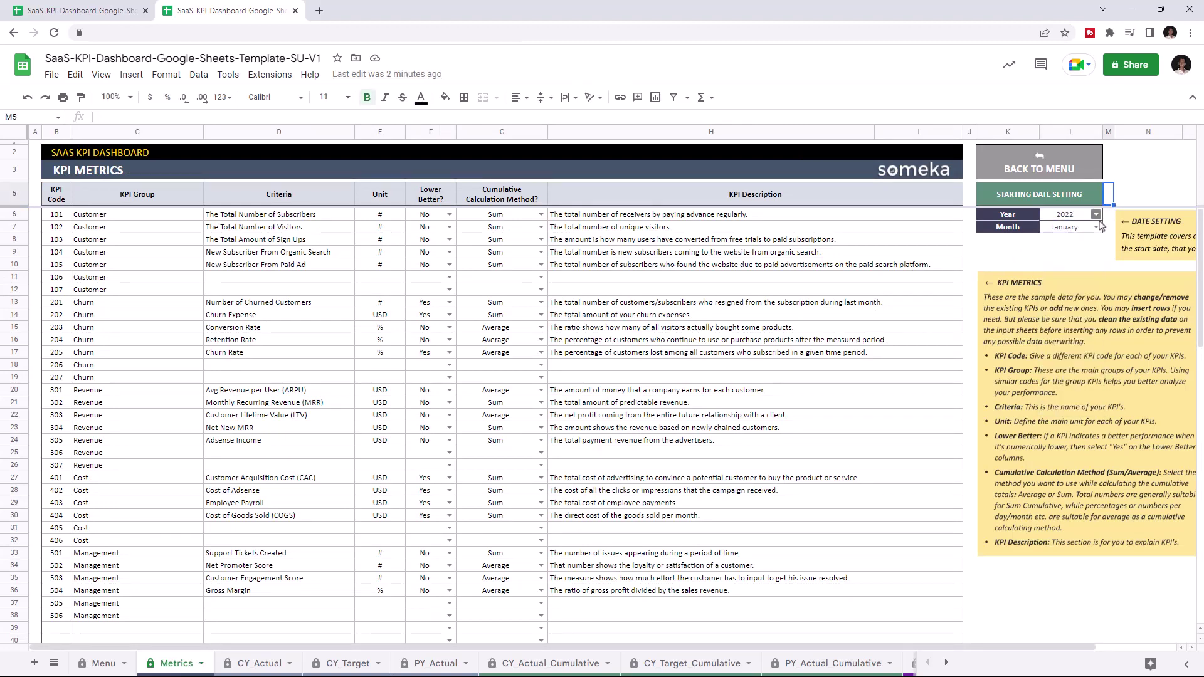
click(1114, 199)
Step: Add 'New KPI' in D18 with unit %, Lower Better No and Sum cumulation
click(272, 365)
text(New KPI)
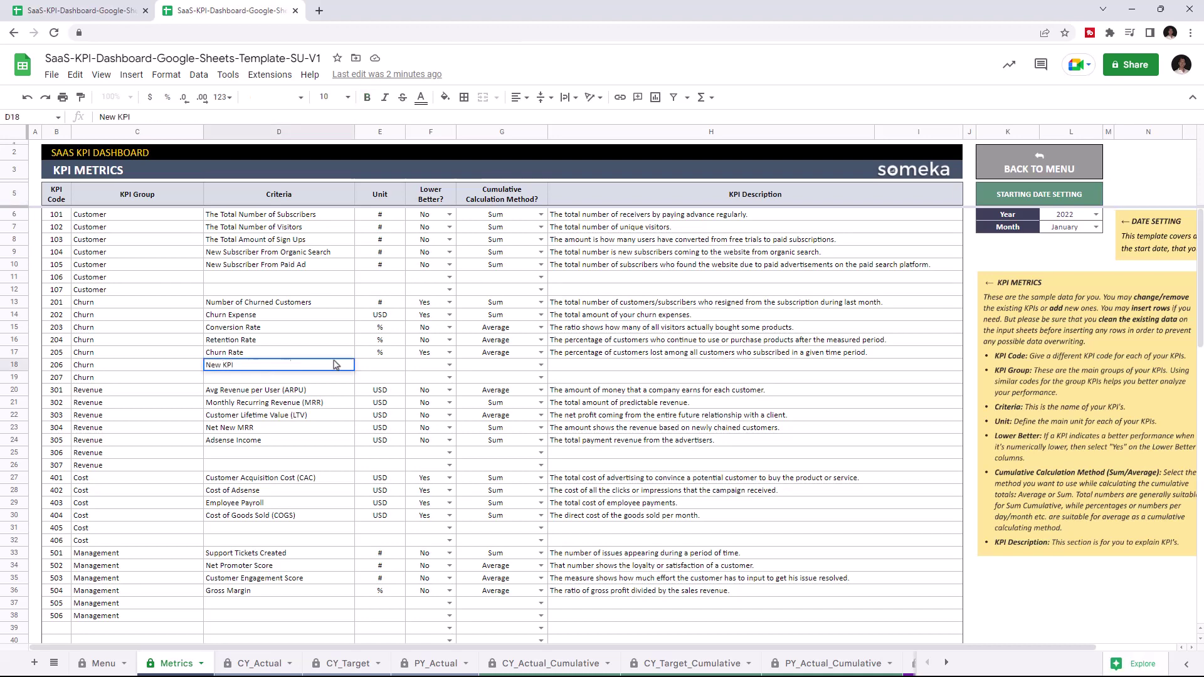
click(383, 371)
text(%)
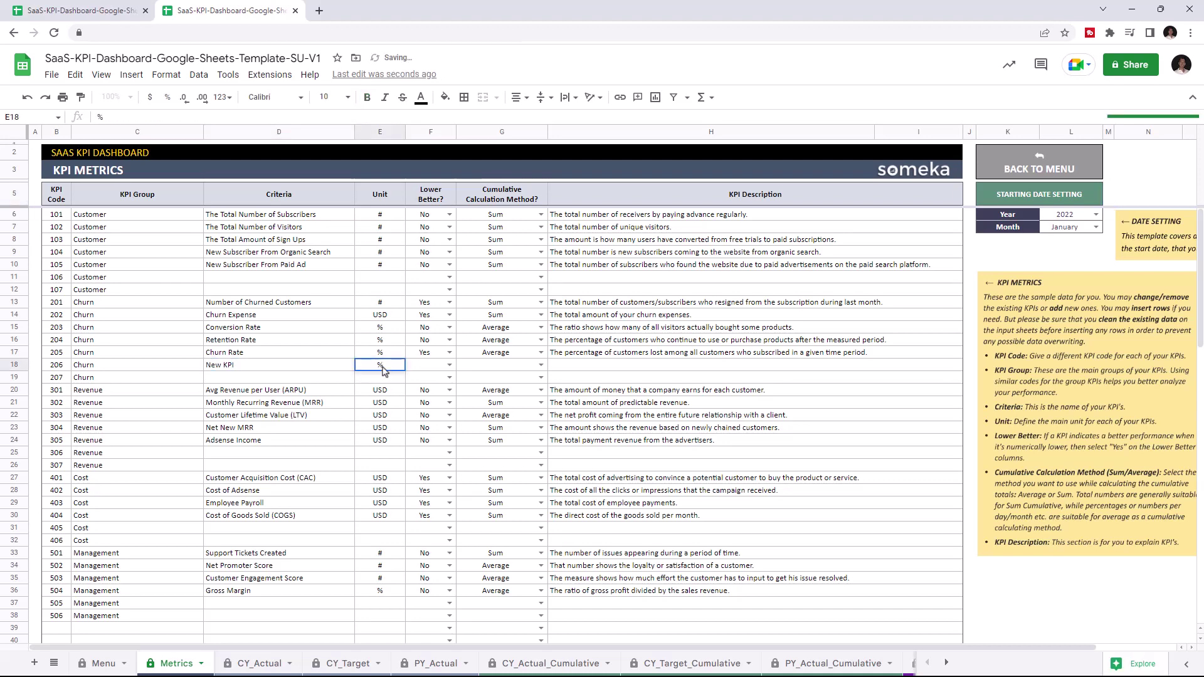
click(451, 367)
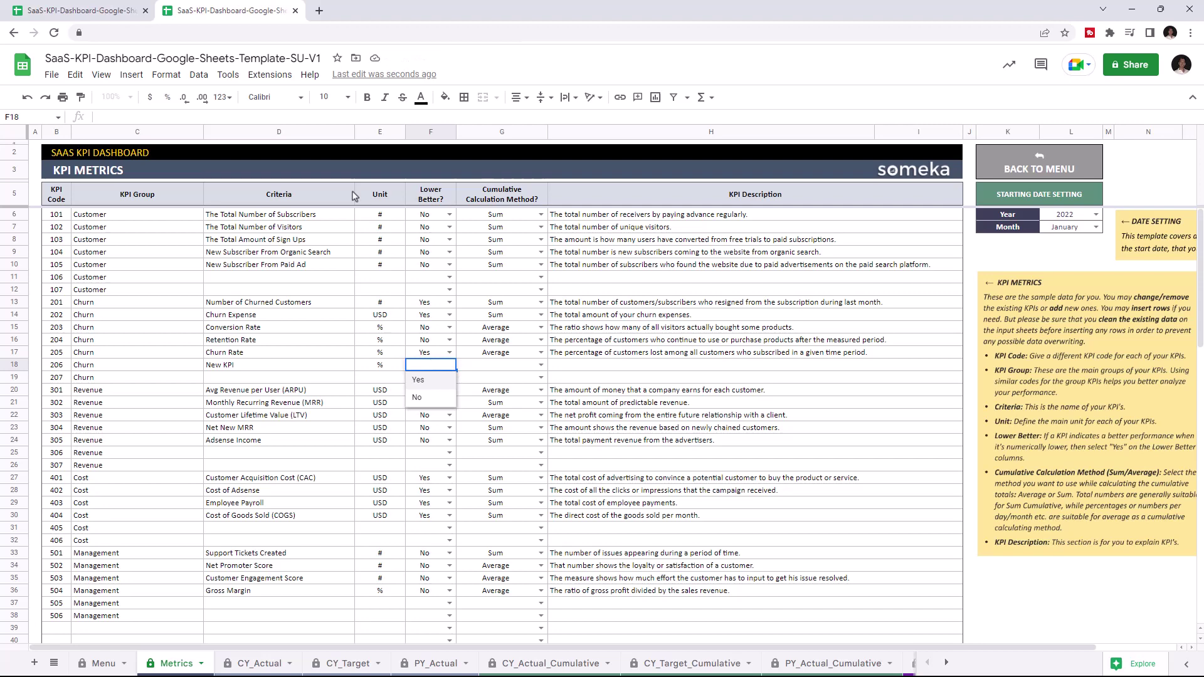
click(417, 397)
click(541, 365)
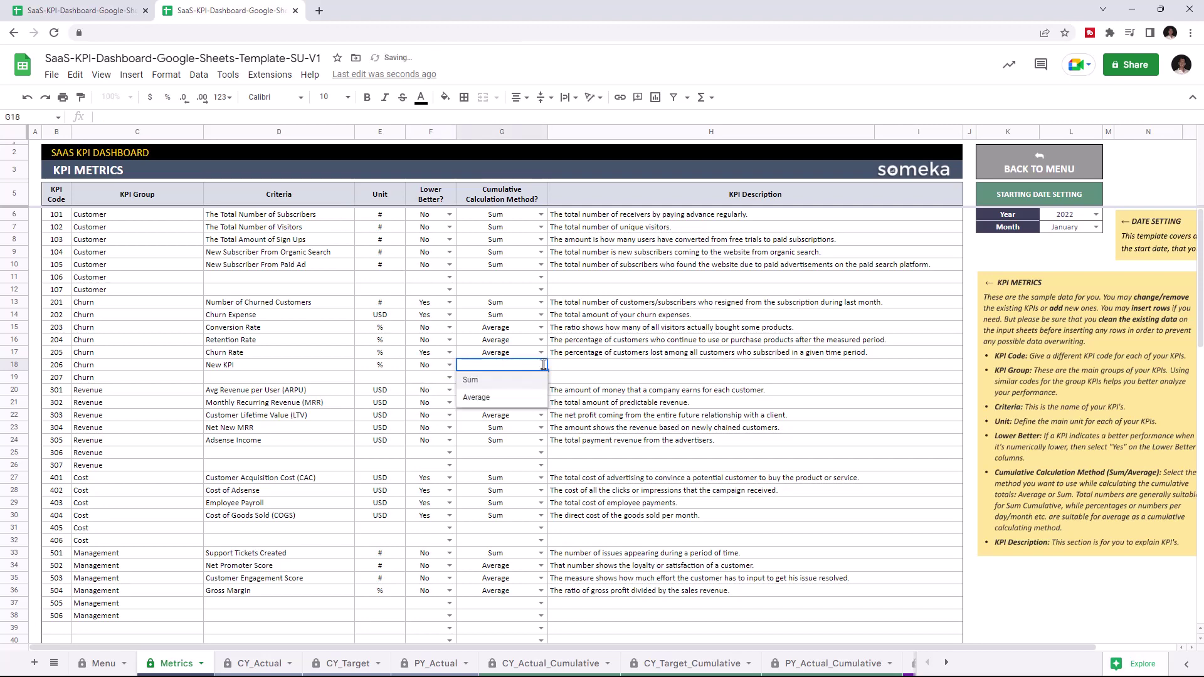
click(510, 382)
click(572, 370)
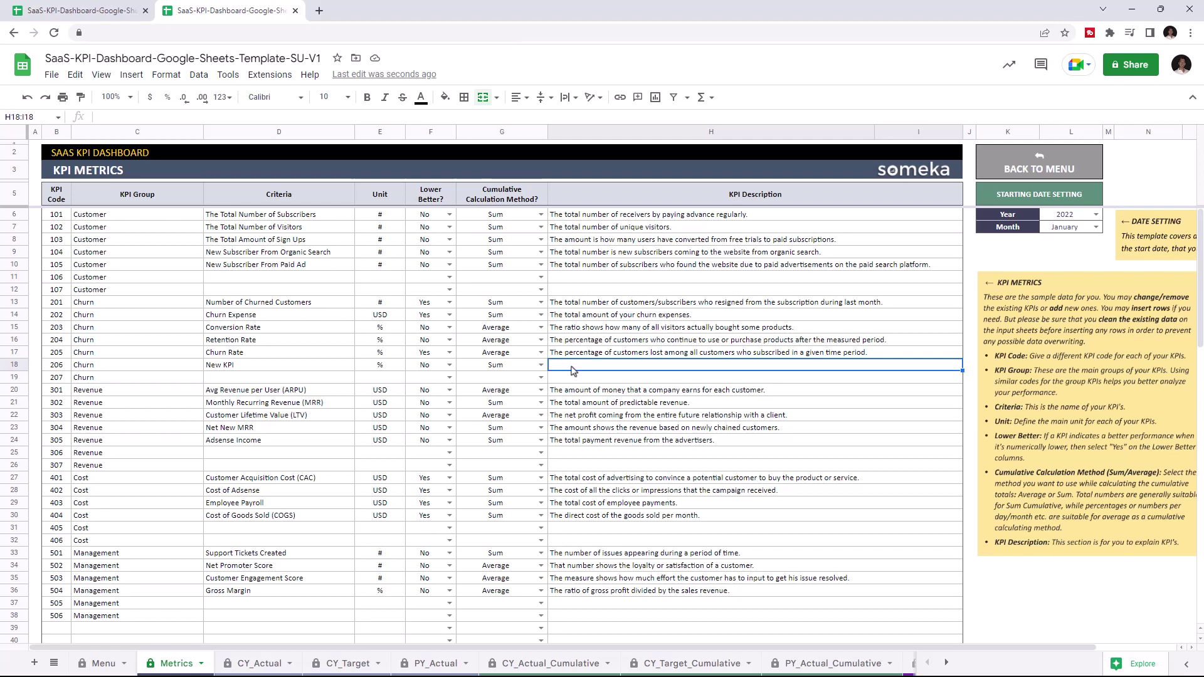
Step: Enter New KPI's 2022 actuals: 0.16, 0.17, 0.15, 0.17, 0.18, 0.19
click(257, 671)
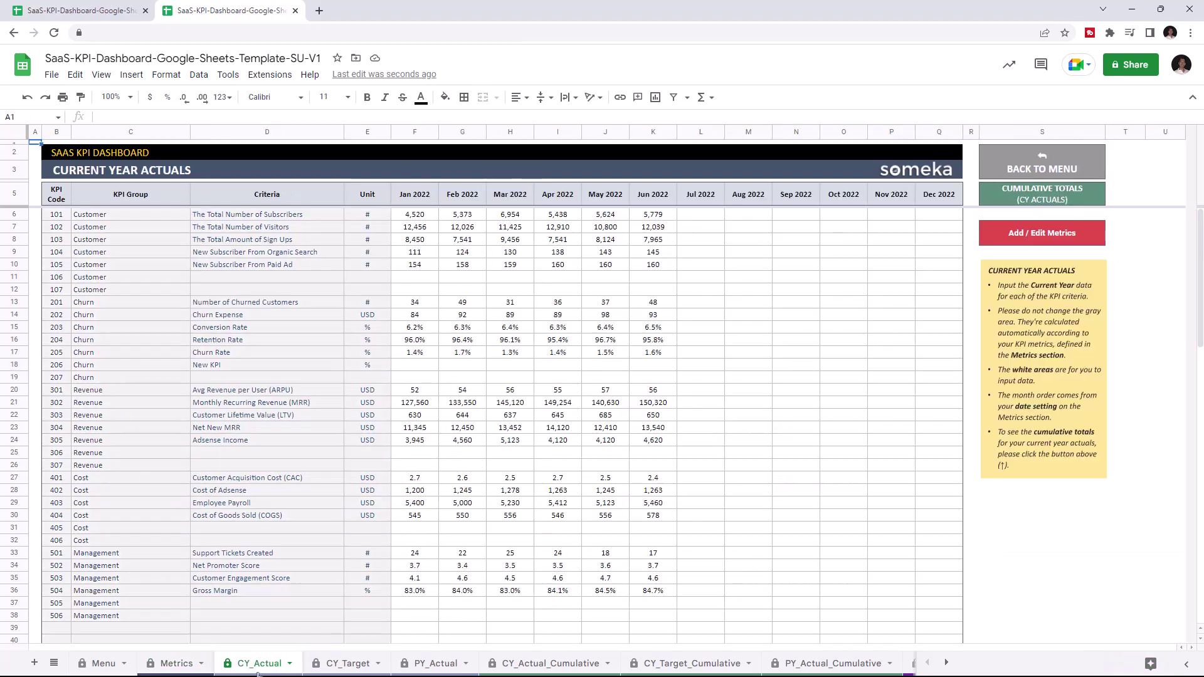
click(421, 366)
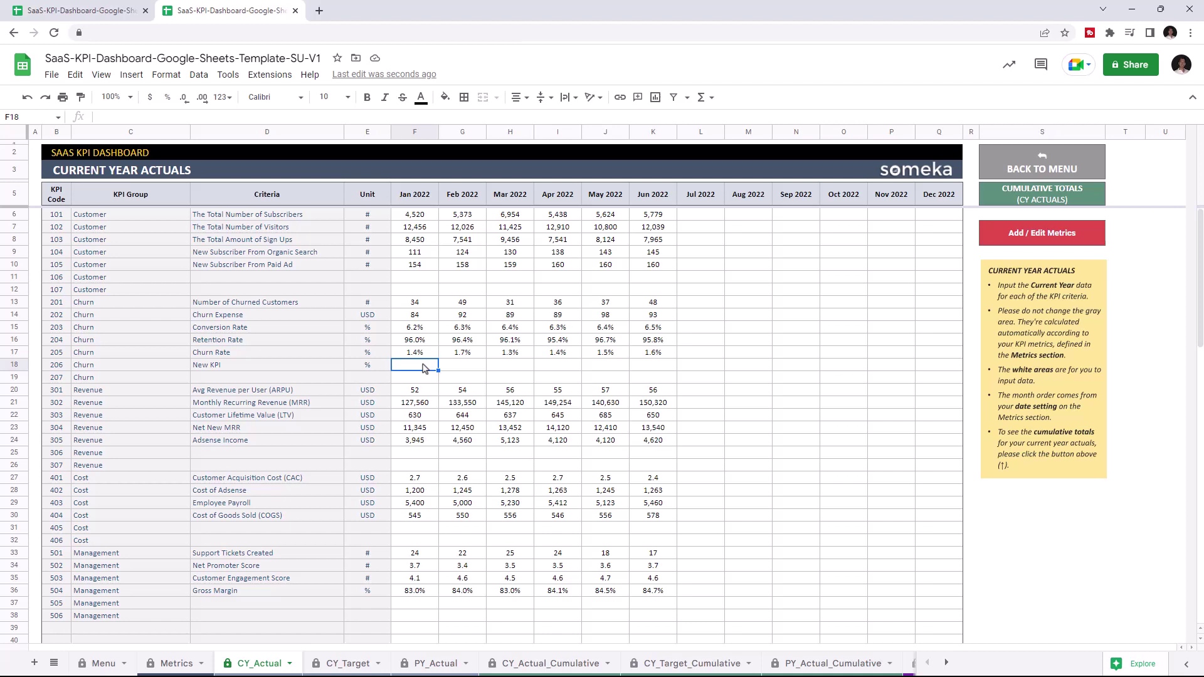
text(0.16)
key(Tab)
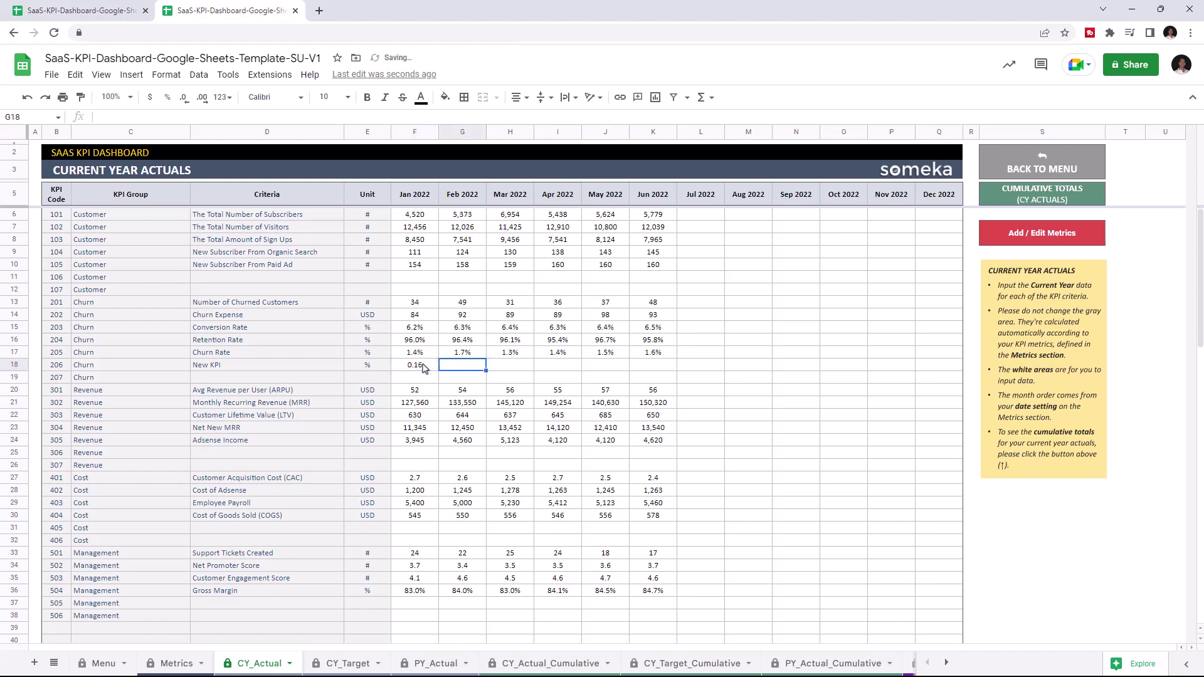
text(0.17)
key(Tab)
text(0.15)
key(Tab)
text(0.17)
key(Tab)
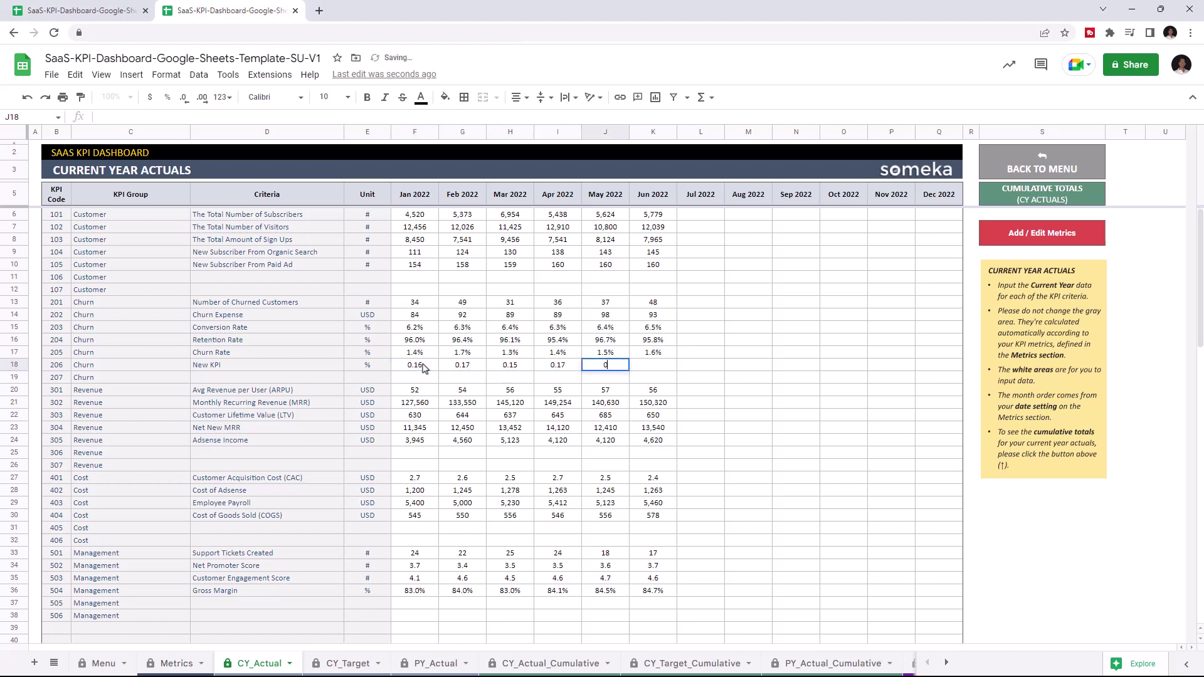
text(0.18)
key(Tab)
text(0.19)
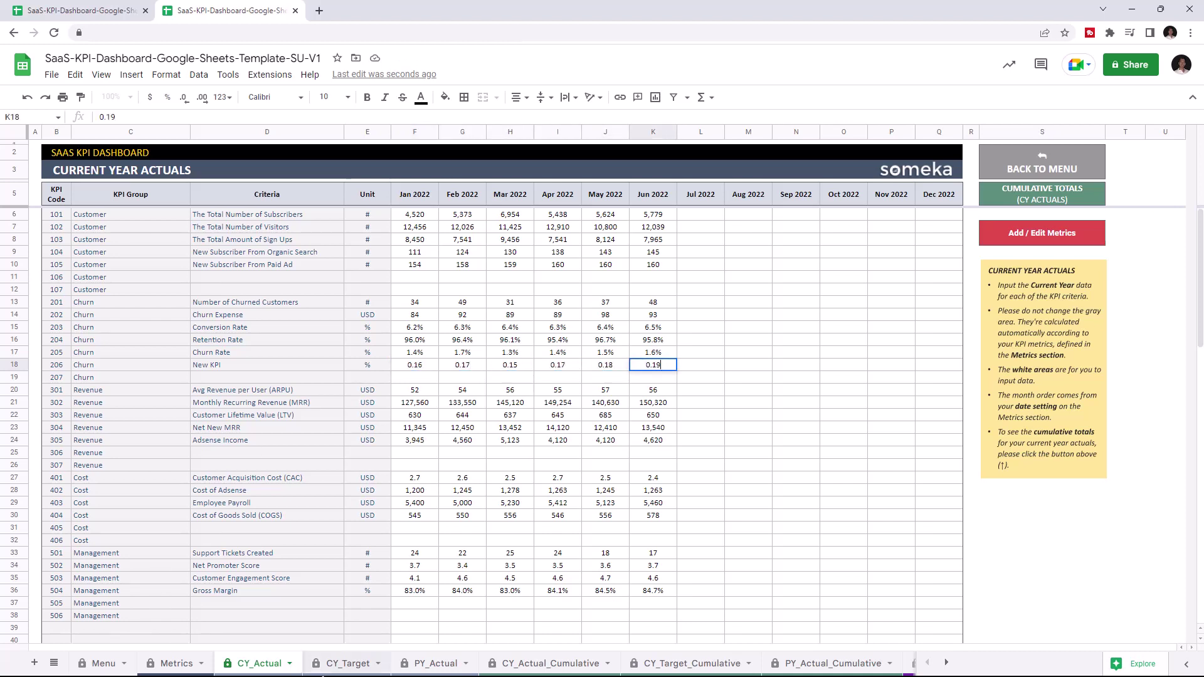
Step: Set New KPI's CY_Target to 0.2 for Jan through Jun 2022
click(342, 663)
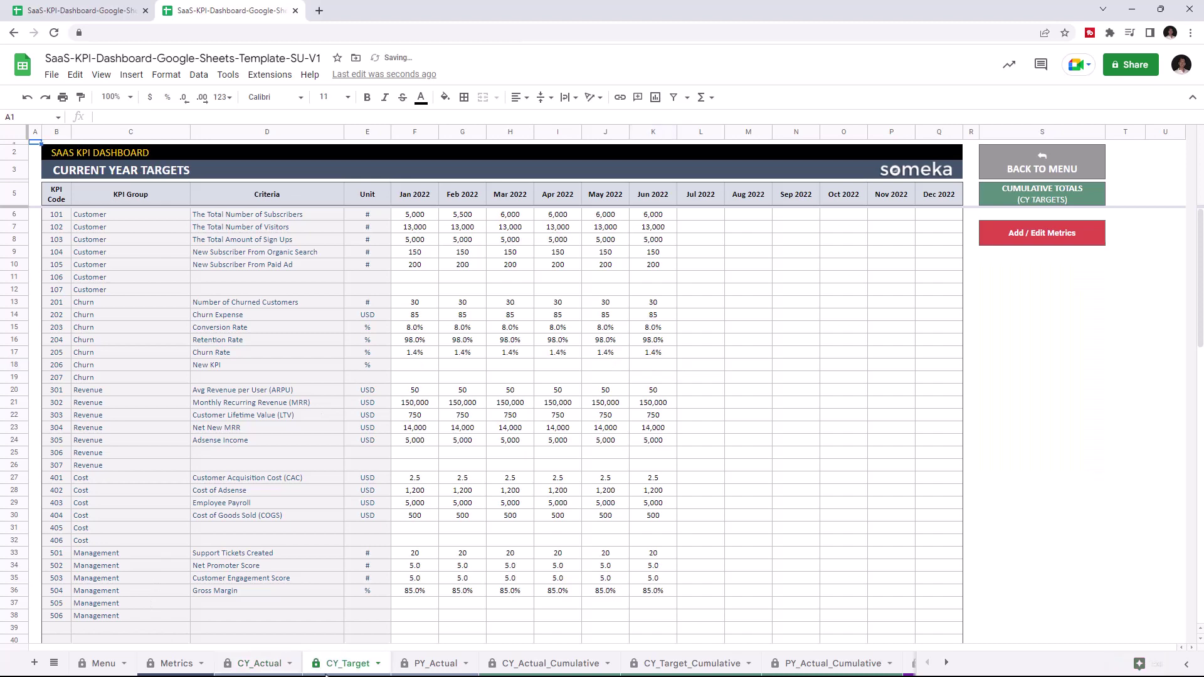
click(424, 365)
text(0.2)
drag(439, 371, 657, 365)
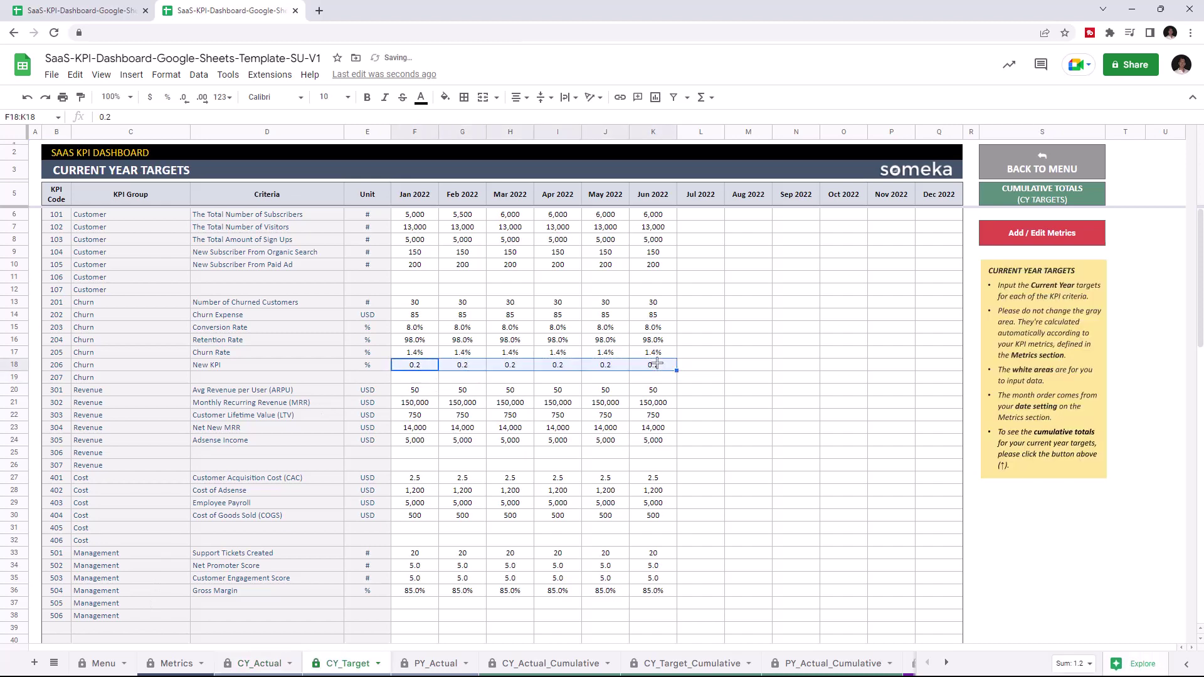
Step: Enter New KPI's 2021 actuals: 0.4, 0.11, 0.17, 0.19, 0.2, 0.21
click(433, 670)
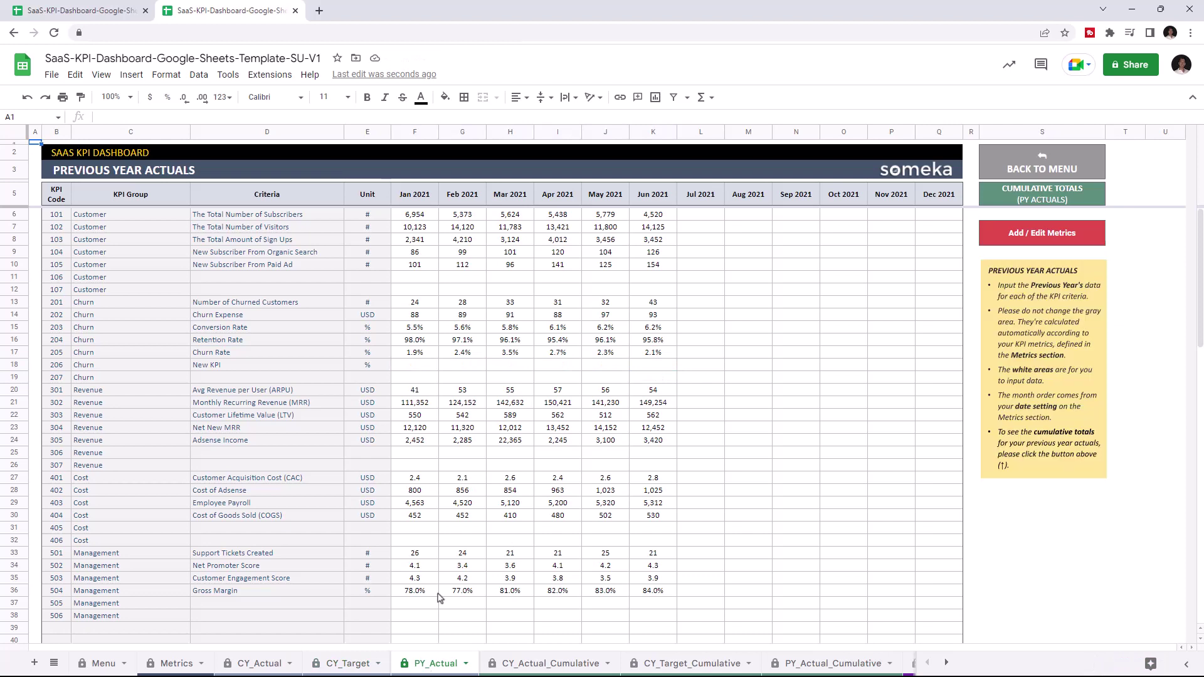
click(417, 367)
text(0.4)
click(446, 368)
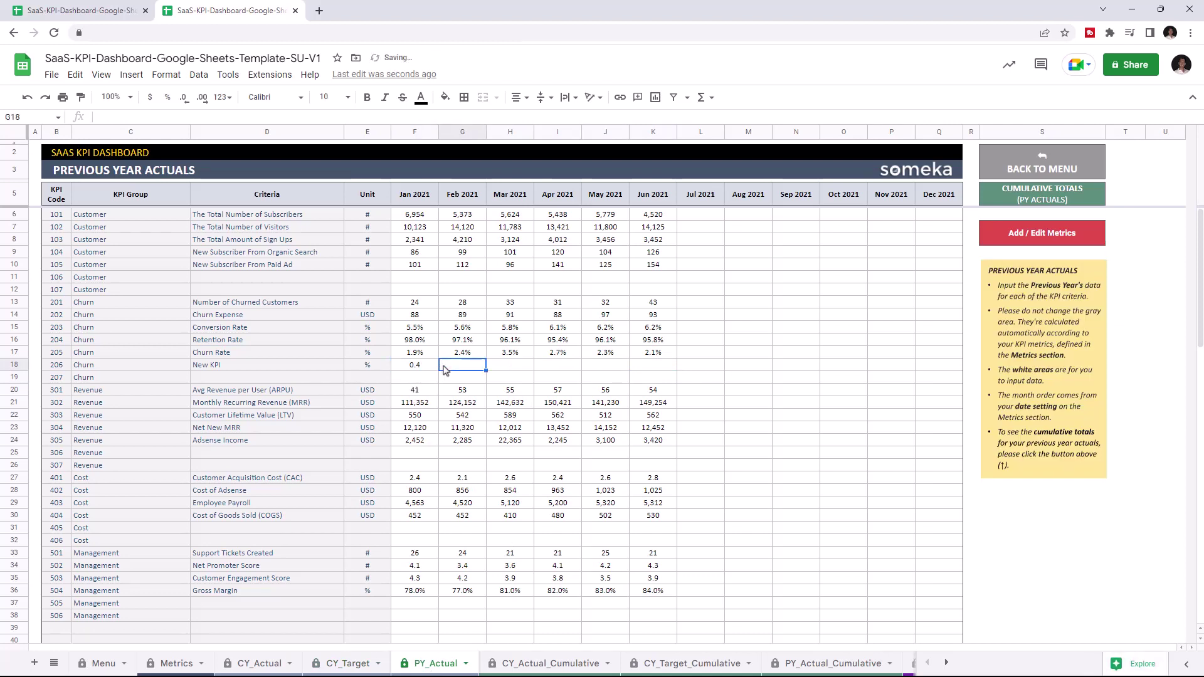
text(0.11)
click(502, 368)
text(0.17)
click(548, 366)
text(0.19)
click(605, 366)
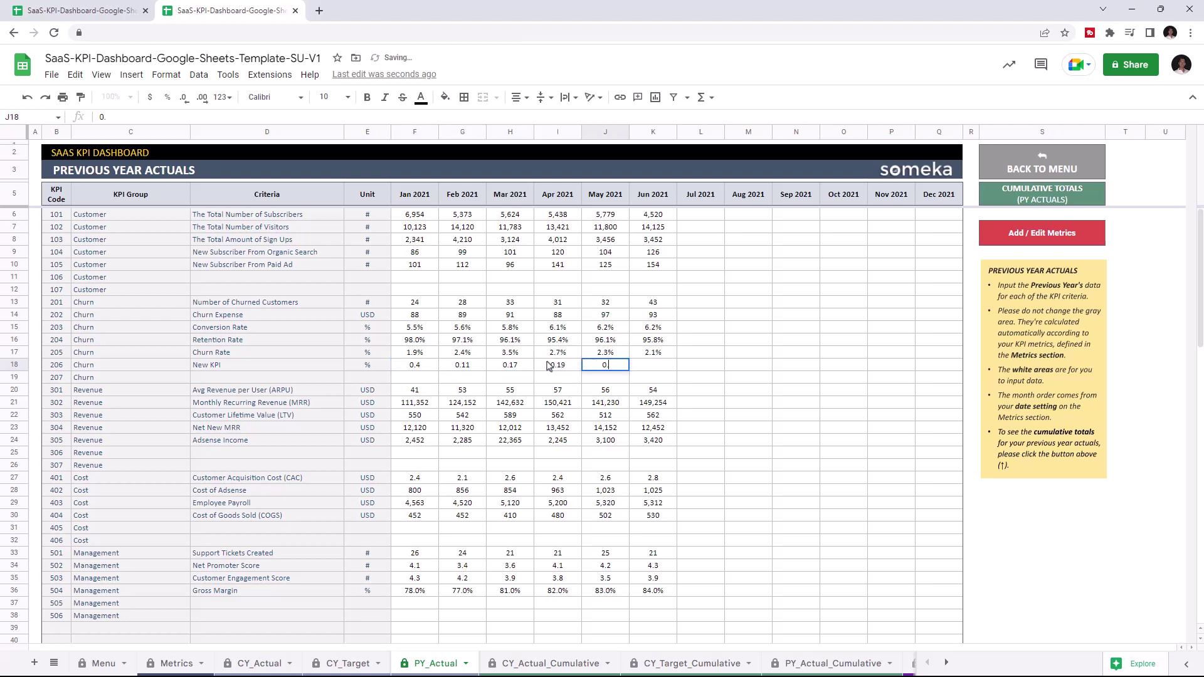
text(0.2)
click(653, 366)
text(0.21)
click(652, 379)
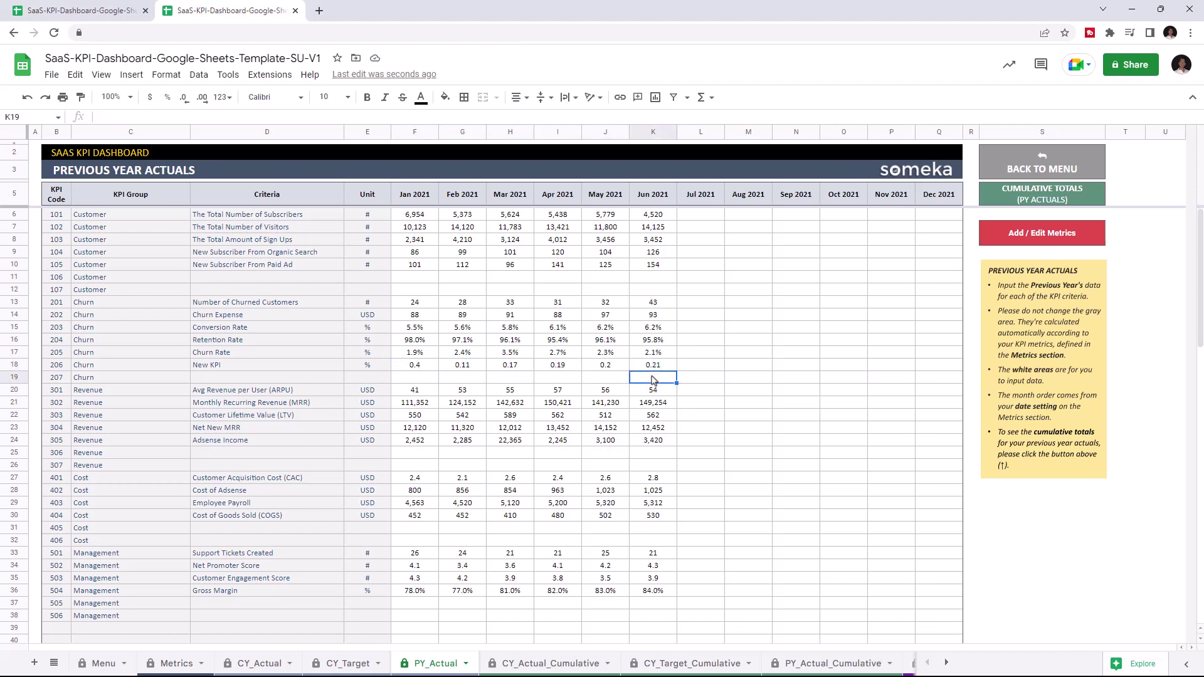
Step: Check New KPI totals on the three cumulative sheets, then bring up Monthly_Analysis
click(550, 664)
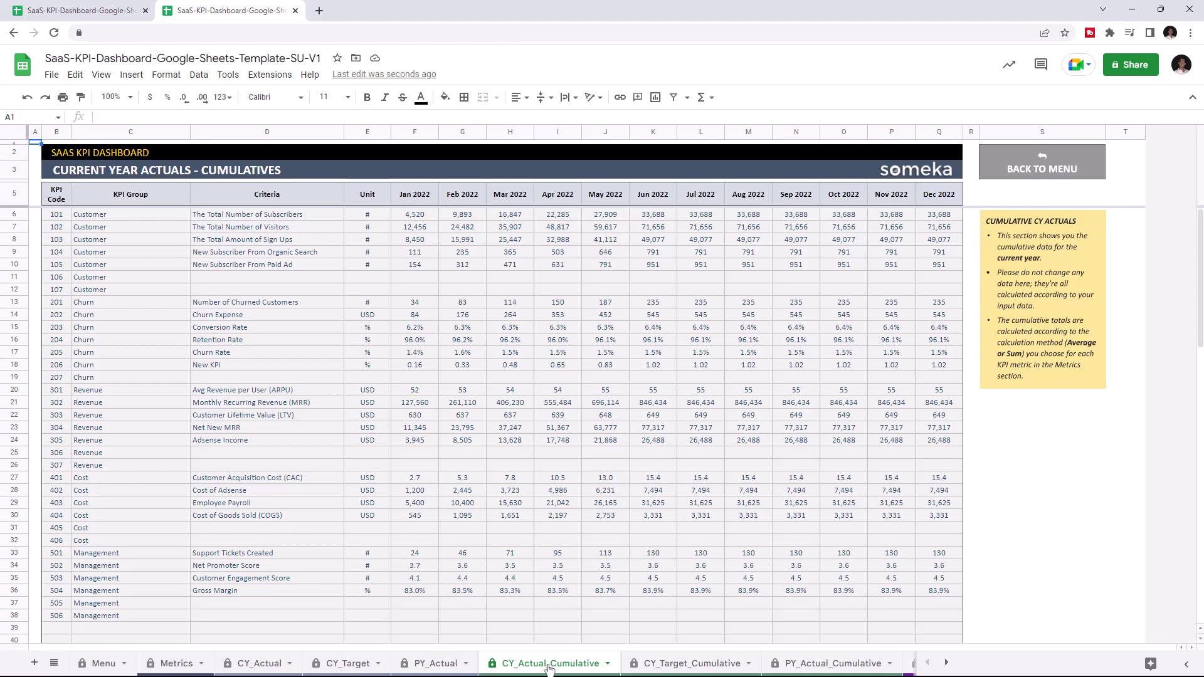
click(664, 660)
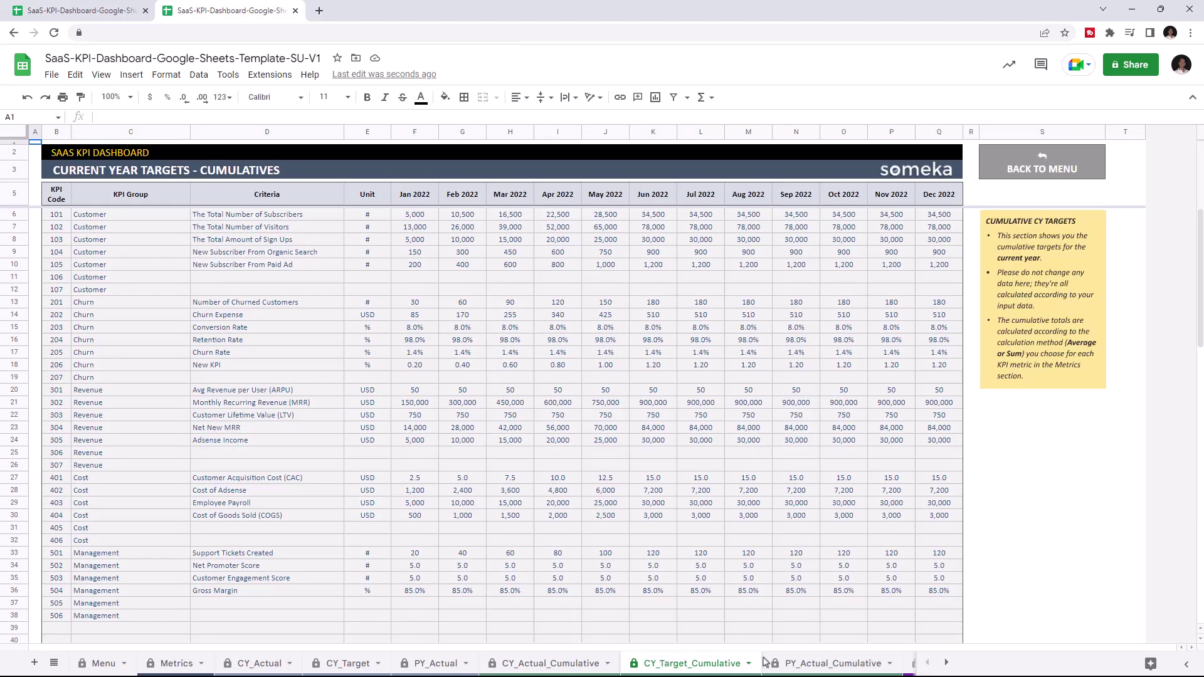
click(811, 663)
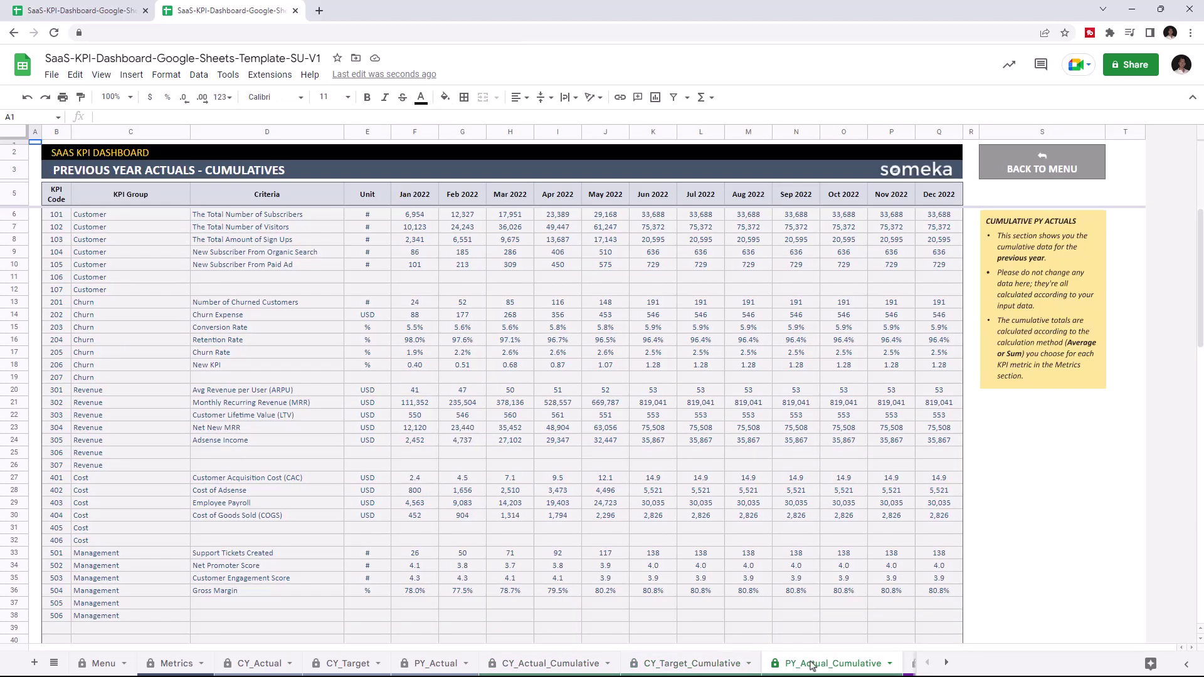
click(946, 662)
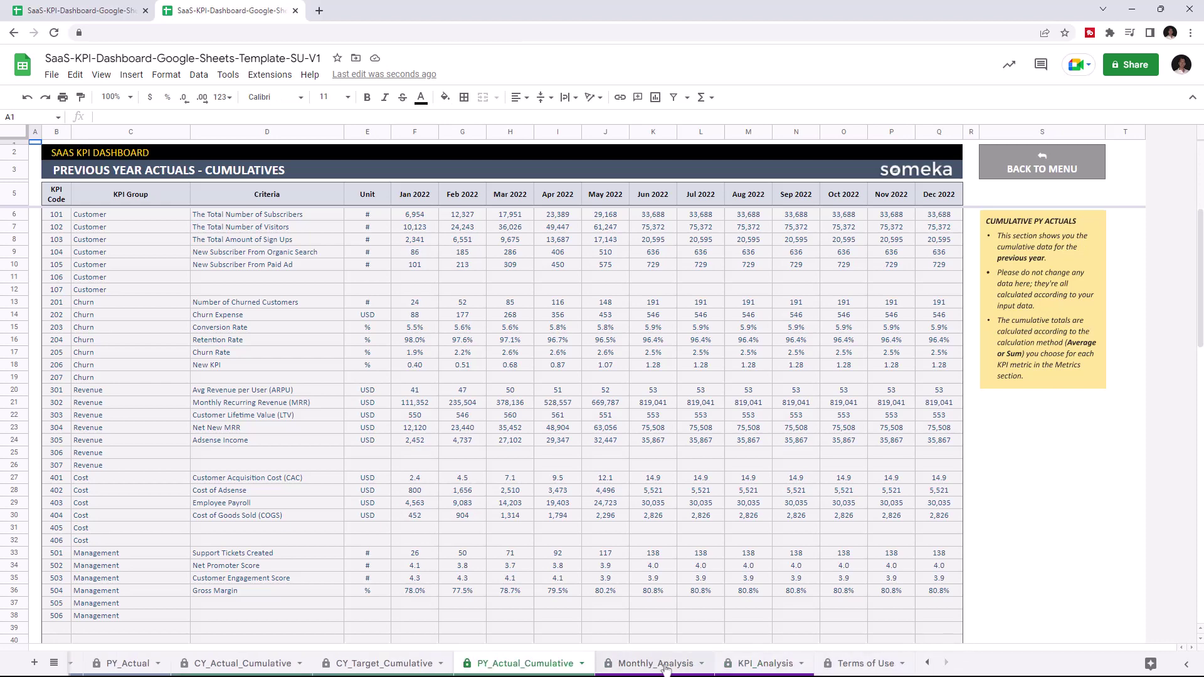
click(653, 669)
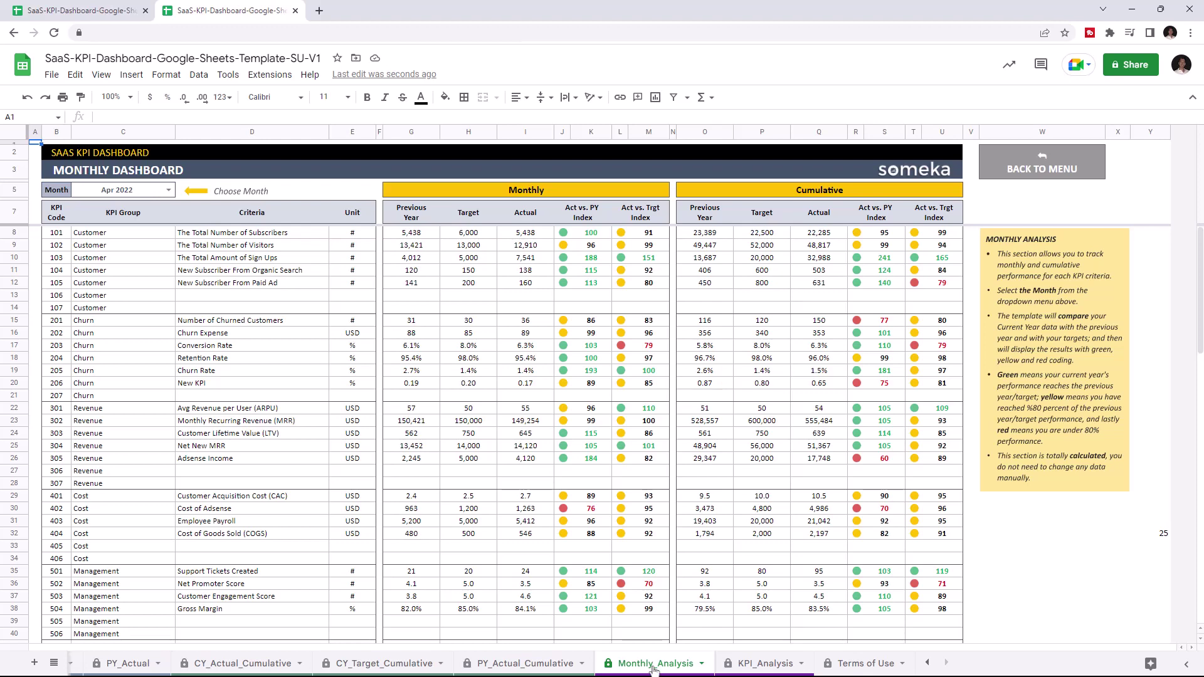
Step: Compare New KPI on the Monthly Dashboard for Feb, Mar and Apr 2022
click(272, 386)
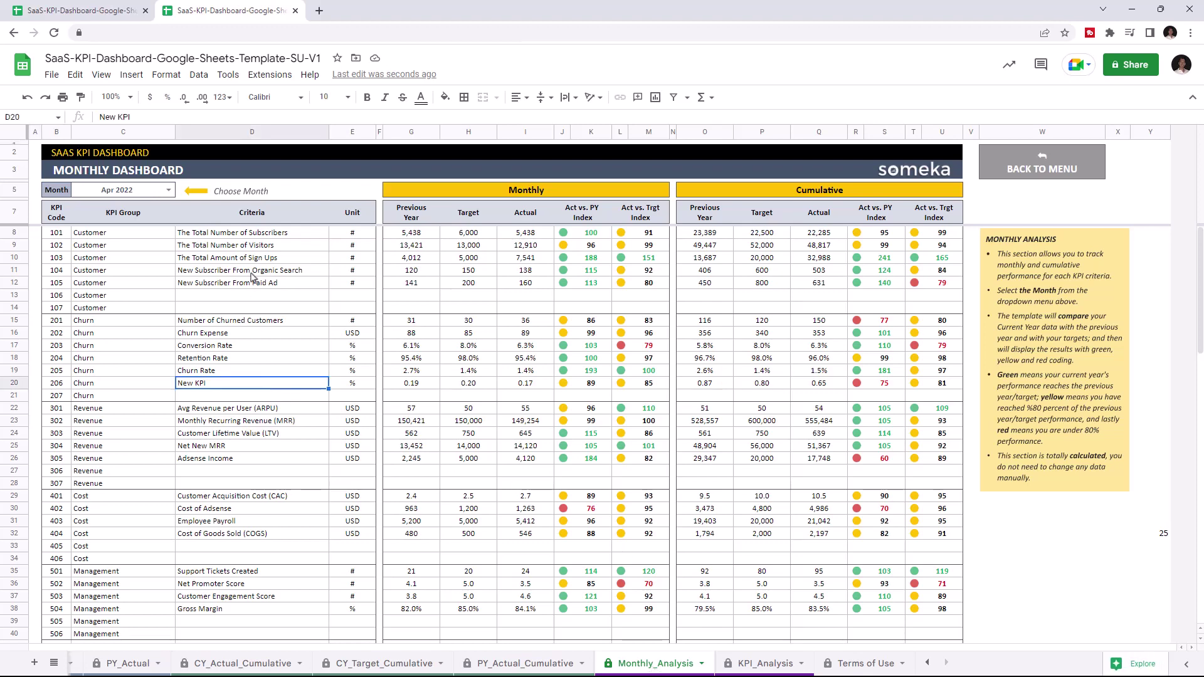
click(169, 189)
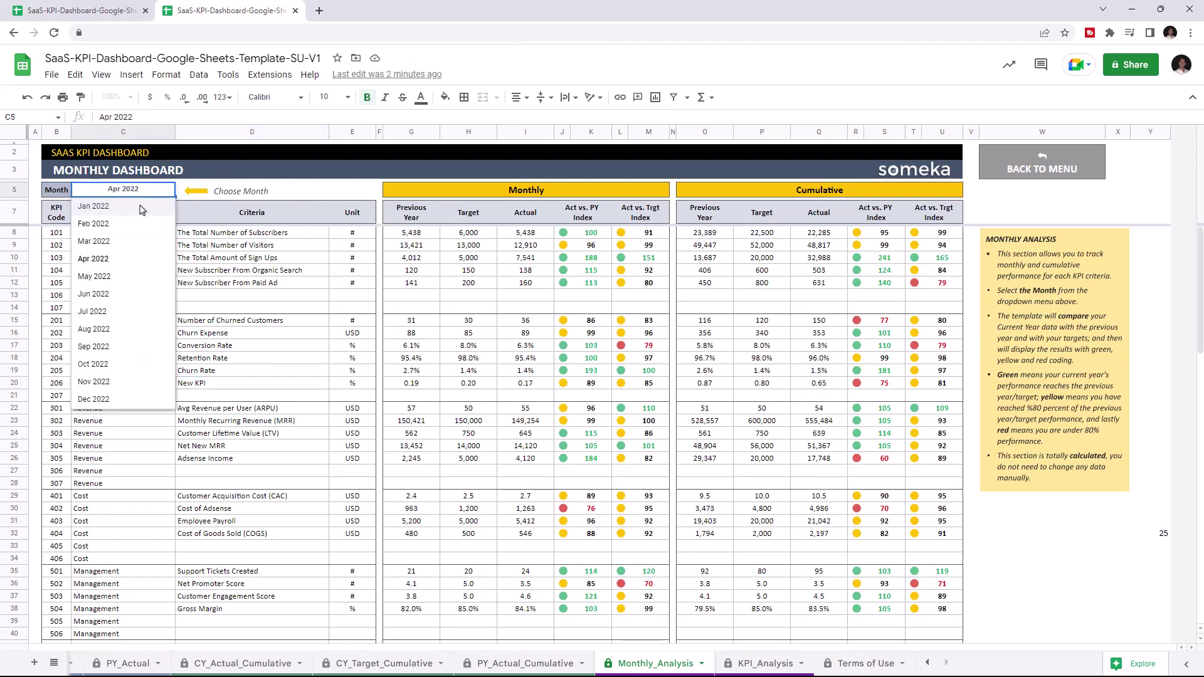
click(93, 205)
click(169, 189)
click(92, 223)
click(169, 189)
click(113, 244)
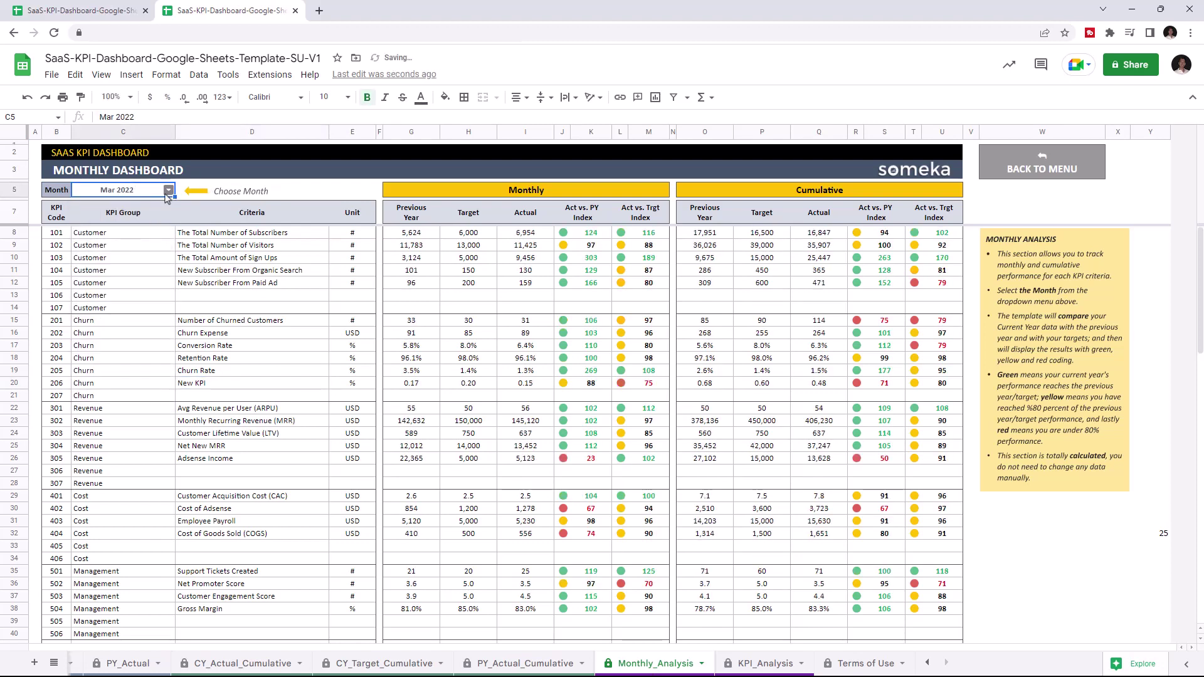
click(169, 189)
click(93, 258)
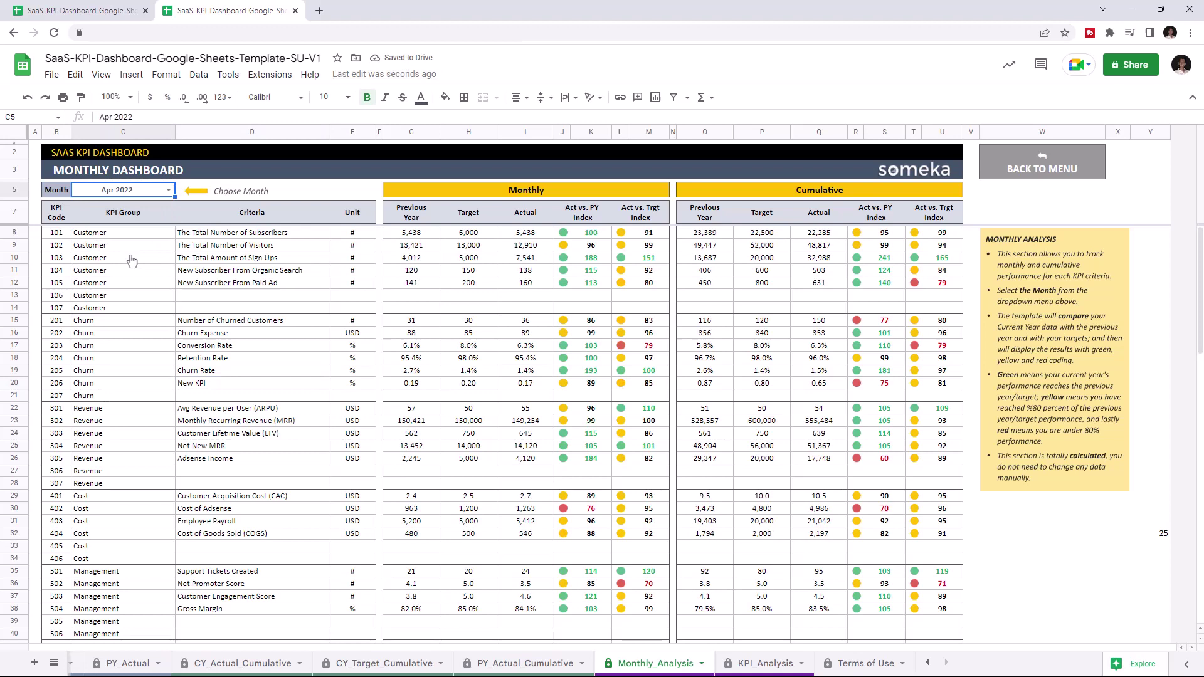
click(767, 663)
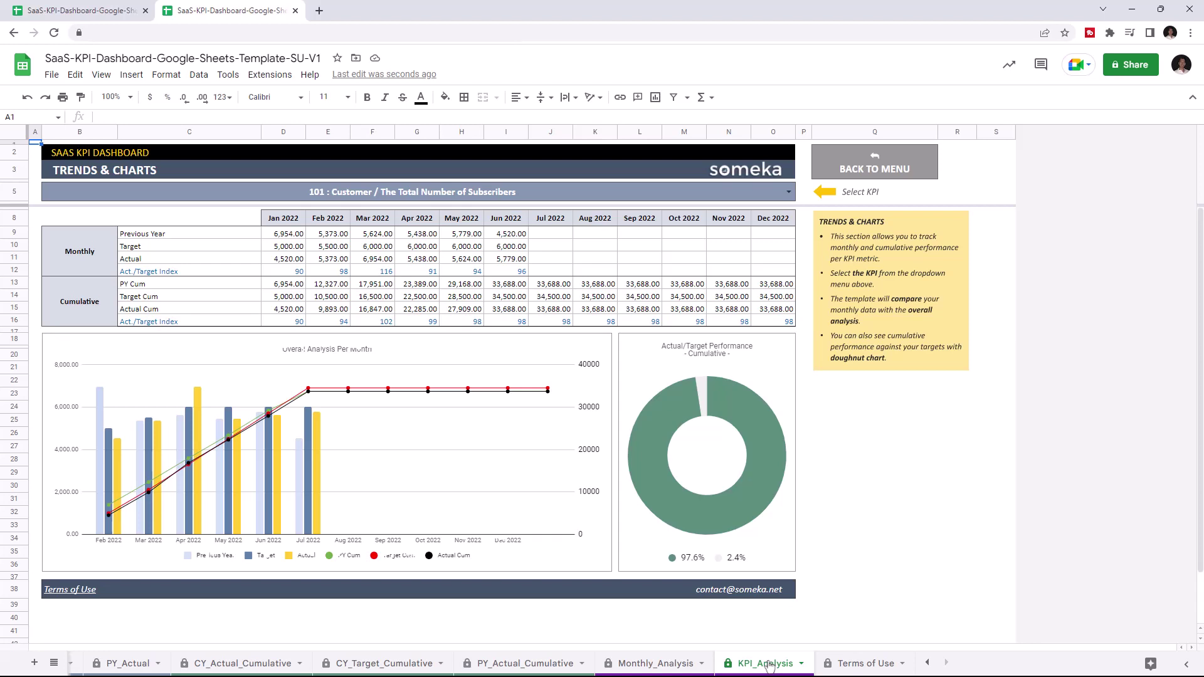
Step: Chart New KPI, MRR and CAC in turn, ending on 502 Net Promoter Score
click(788, 194)
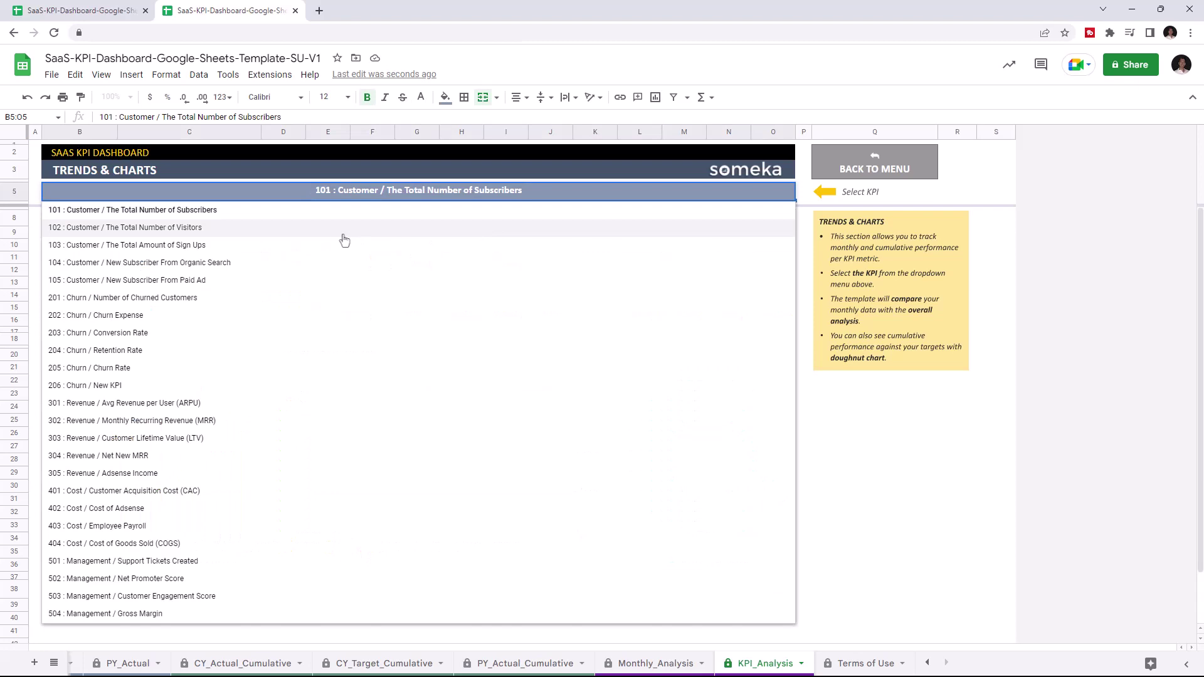
click(341, 237)
click(545, 192)
click(546, 249)
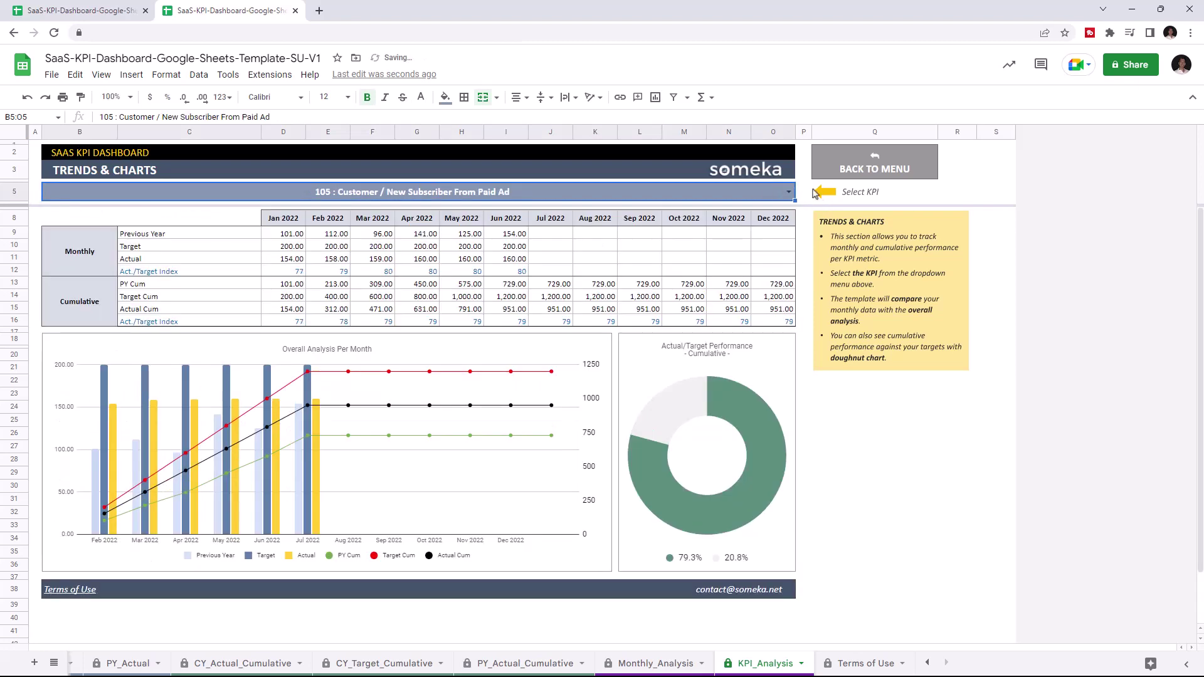
click(789, 194)
click(492, 389)
click(789, 193)
click(690, 420)
click(788, 193)
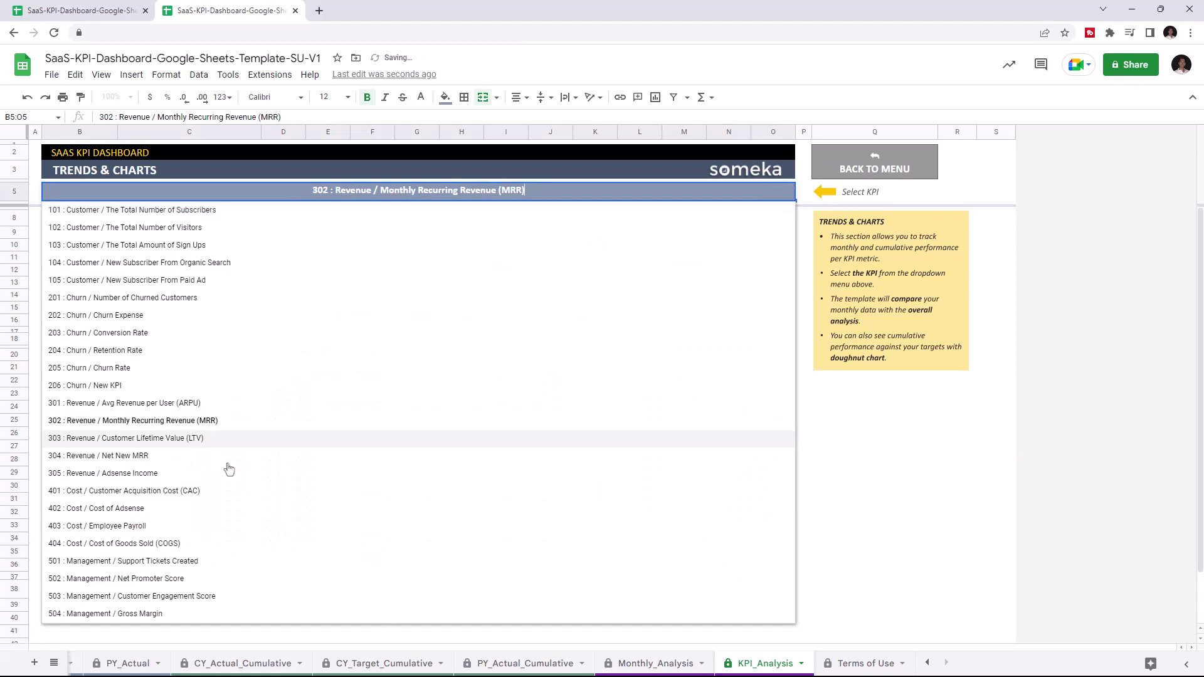
click(226, 490)
click(783, 200)
click(207, 579)
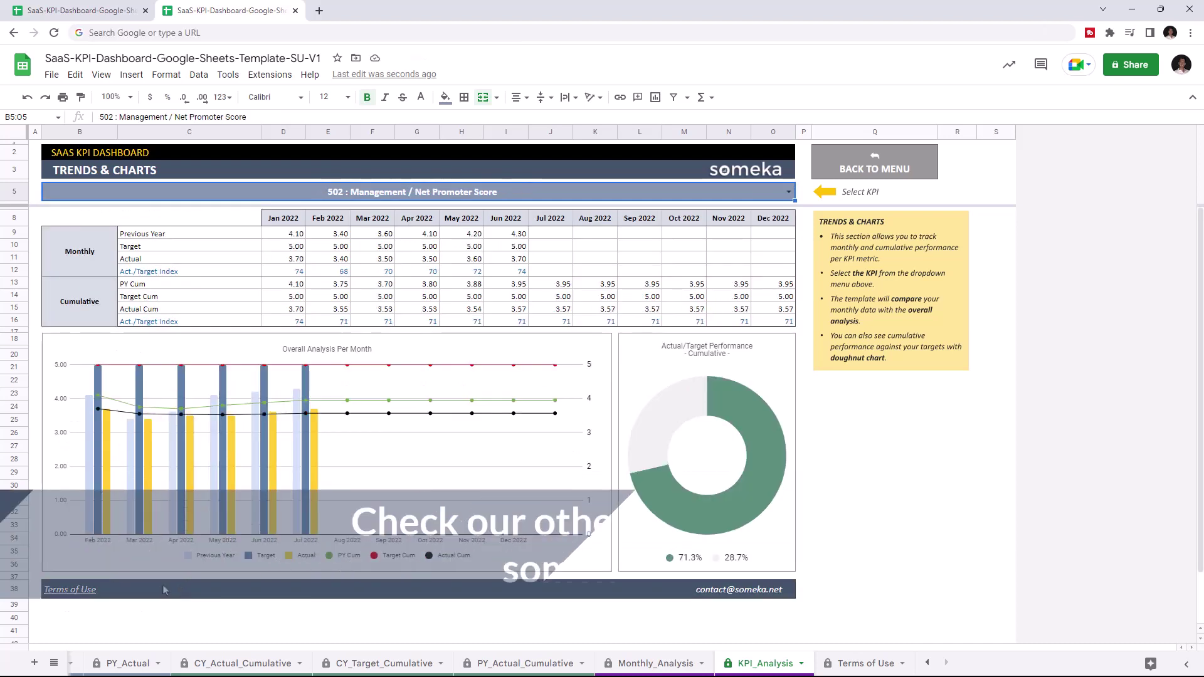